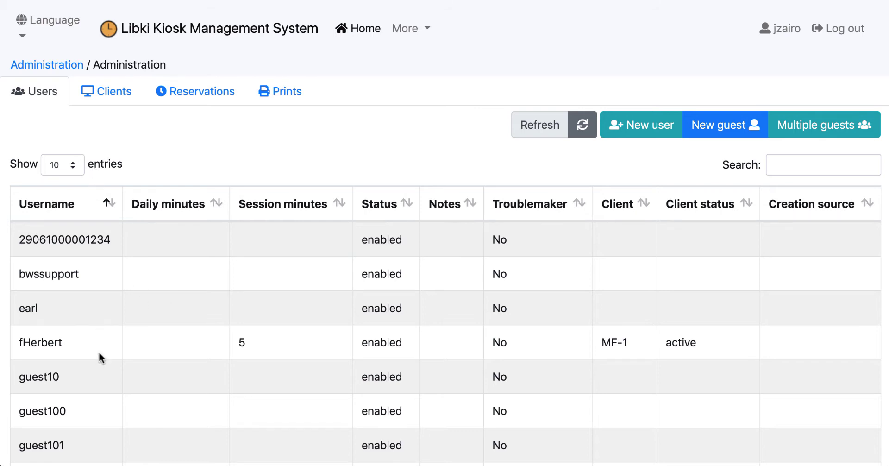
Step: Look through the user list and display the account actions available for guest102
scroll(77, 331, down, 4)
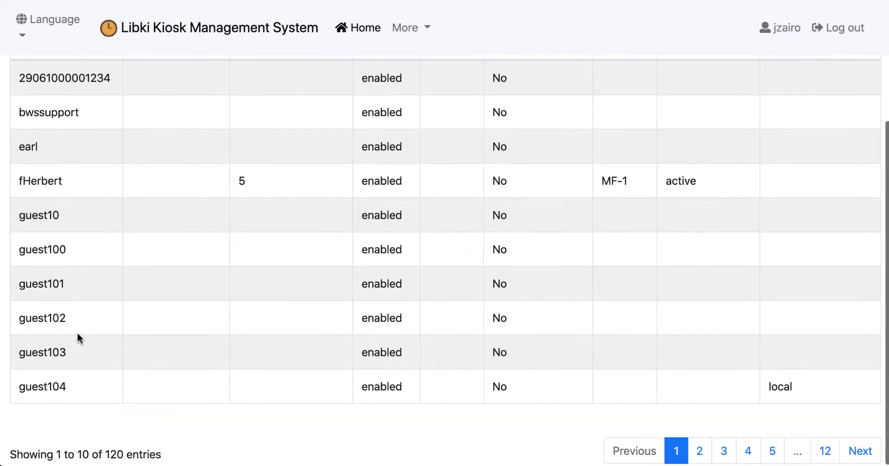
click(77, 332)
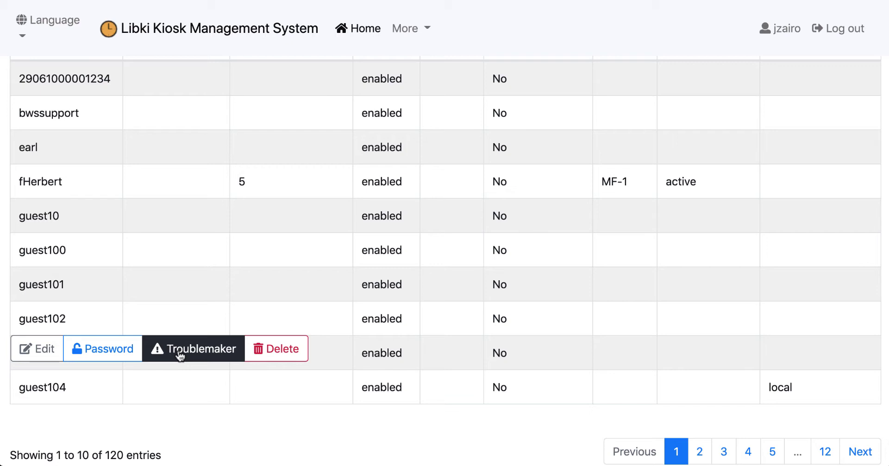
mouse_move(307, 356)
scroll(305, 231, up, 4)
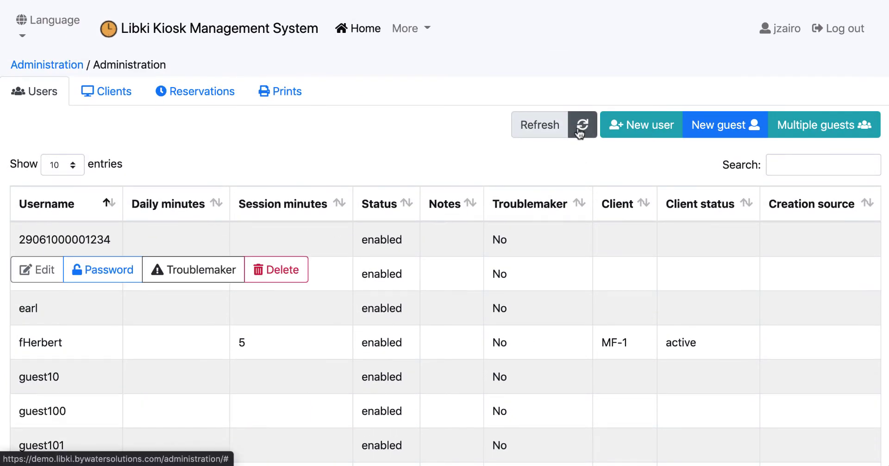
Step: Refresh the user list, view the new user form, and close it without creating an account
click(588, 131)
click(656, 128)
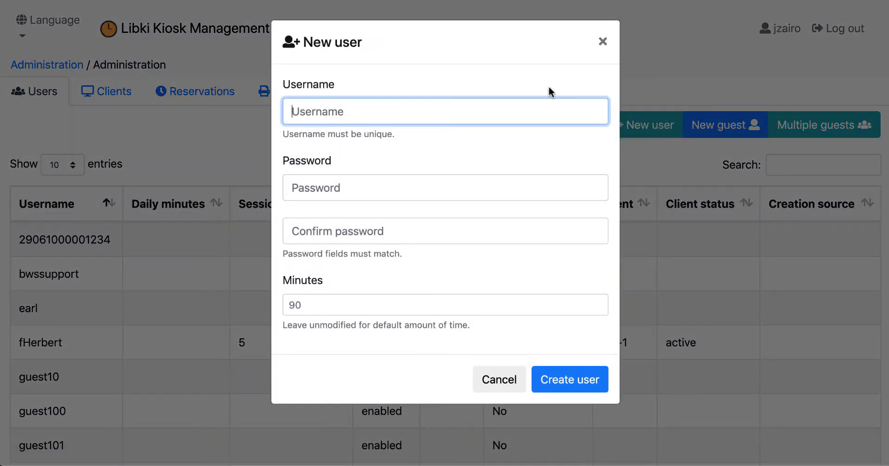
click(602, 41)
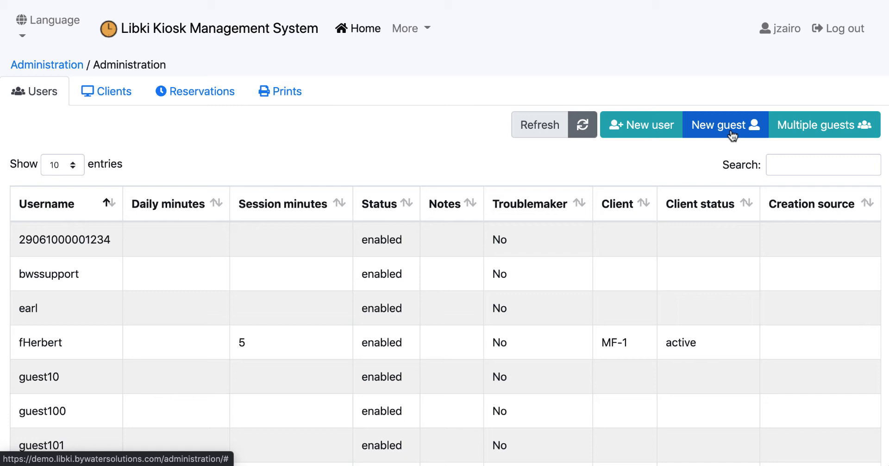
Step: Generate a batch of guest accounts with the multiple guests command and close the batch summary
click(809, 130)
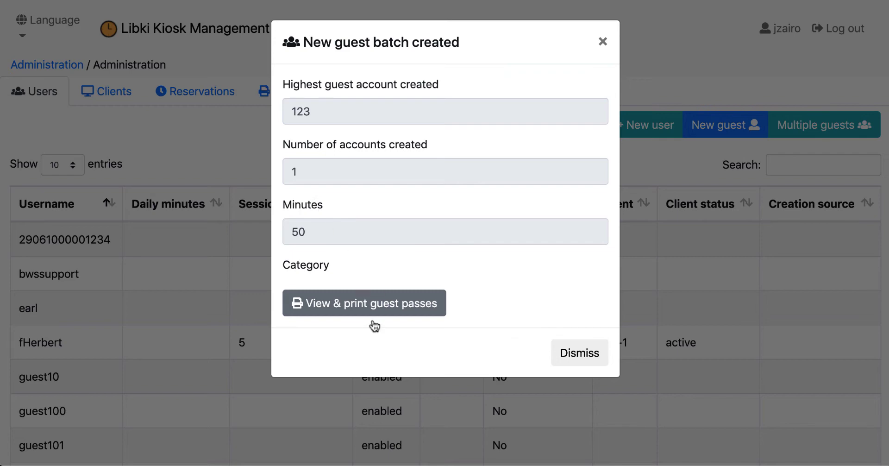
click(602, 42)
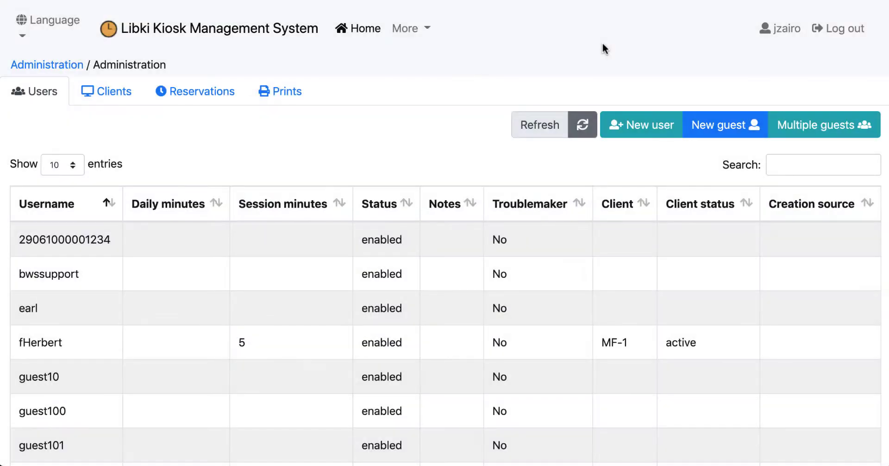
Step: View the client computers, filtering them by Children's Room, Computer Lab and finally Main Floor
click(116, 93)
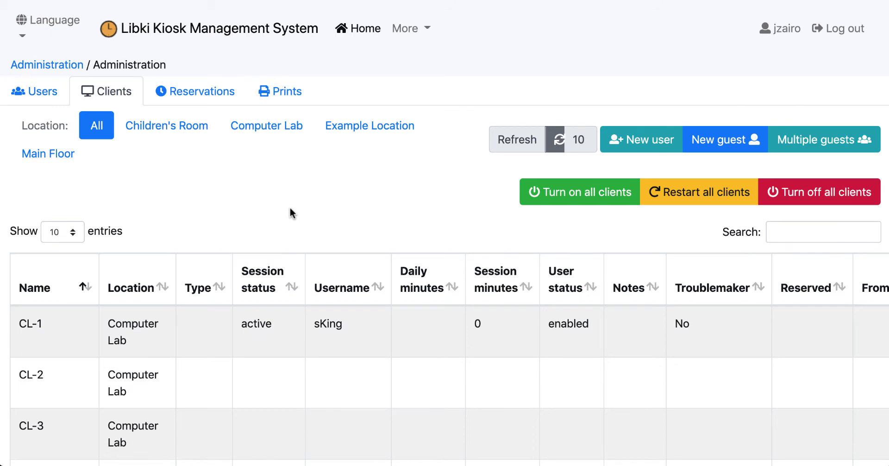
scroll(289, 207, down, 1)
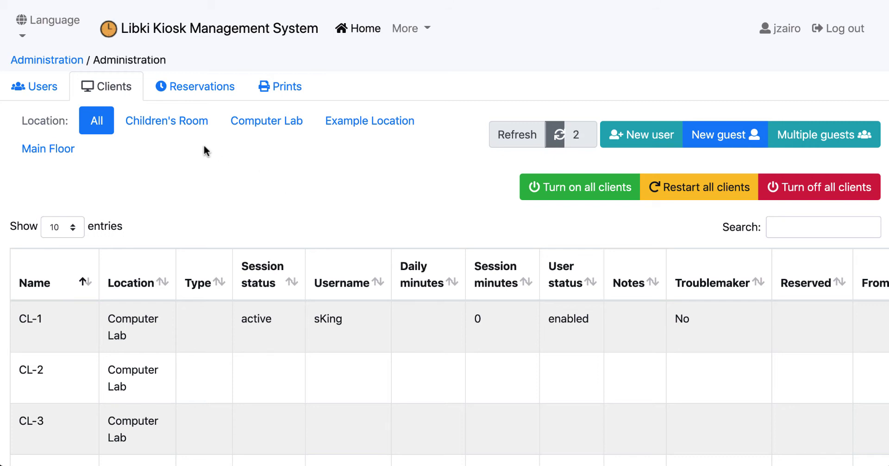
click(179, 127)
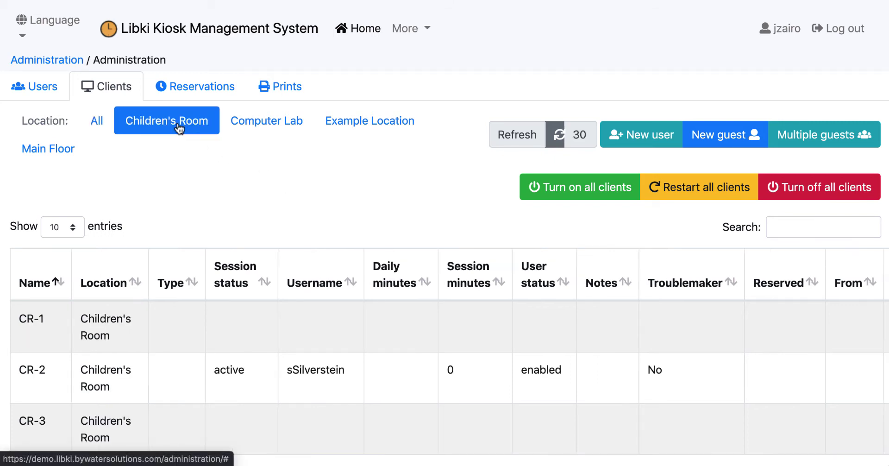
click(291, 123)
click(45, 147)
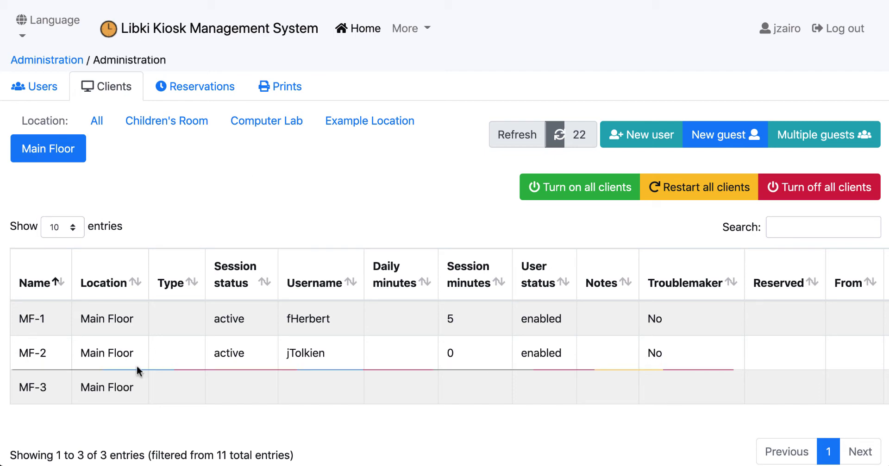
Step: Display the actions available for client MF-1 and review the power commands for all clients
click(107, 326)
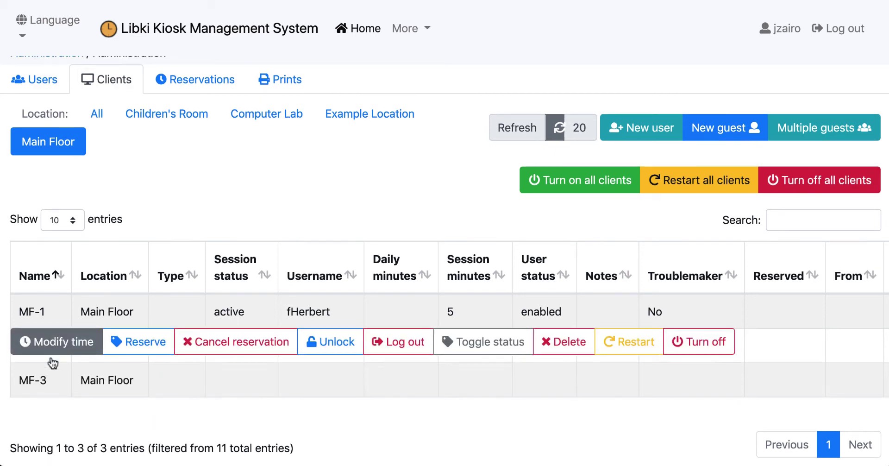
scroll(51, 355, down, 1)
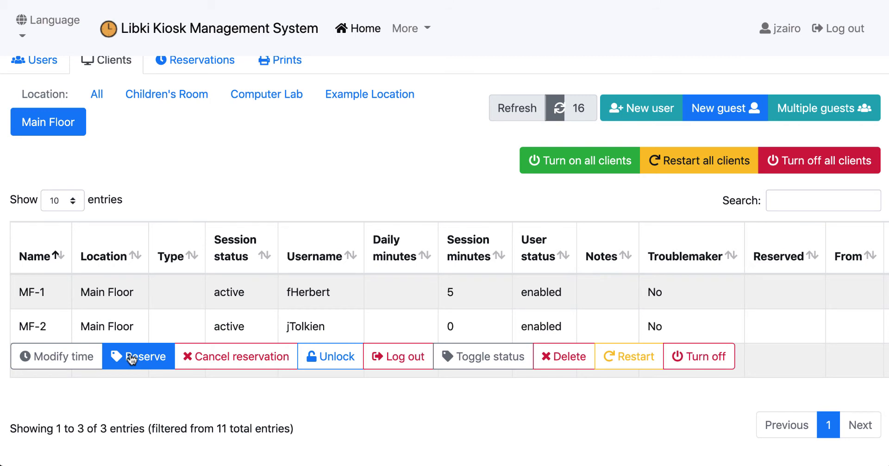
scroll(296, 367, right, 1)
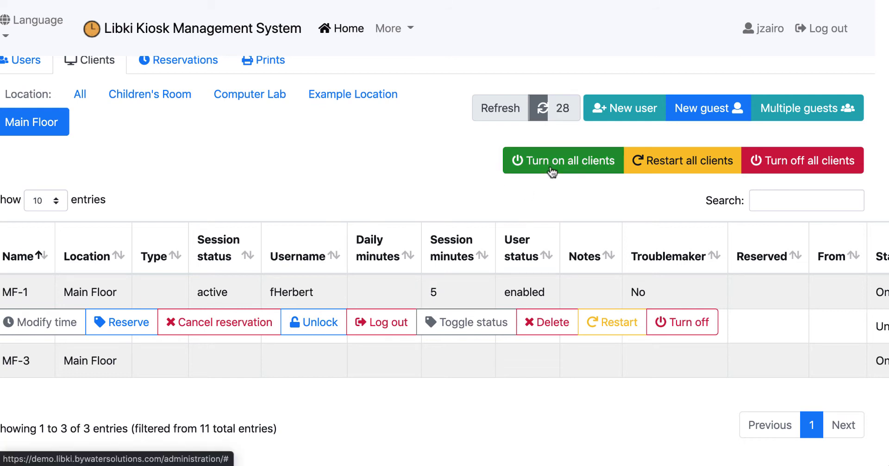
scroll(552, 172, right, 1)
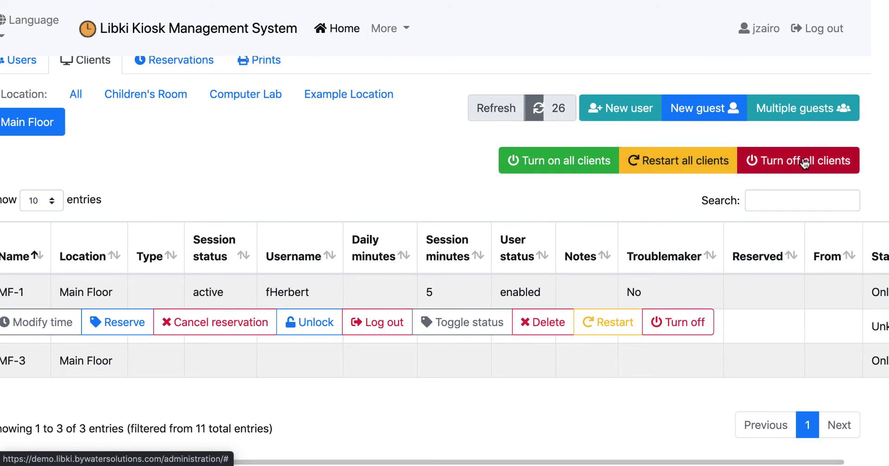
scroll(258, 172, left, 1)
scroll(696, 117, up, 1)
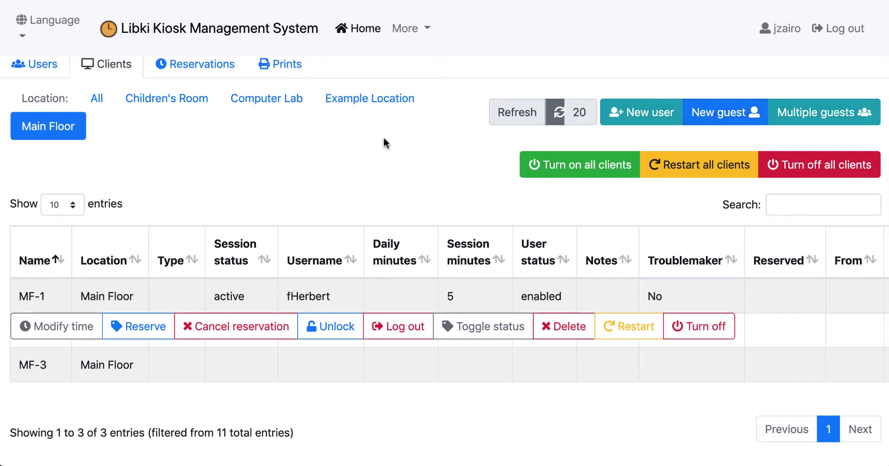
Step: View the list of client reservations and the list of print jobs
click(197, 70)
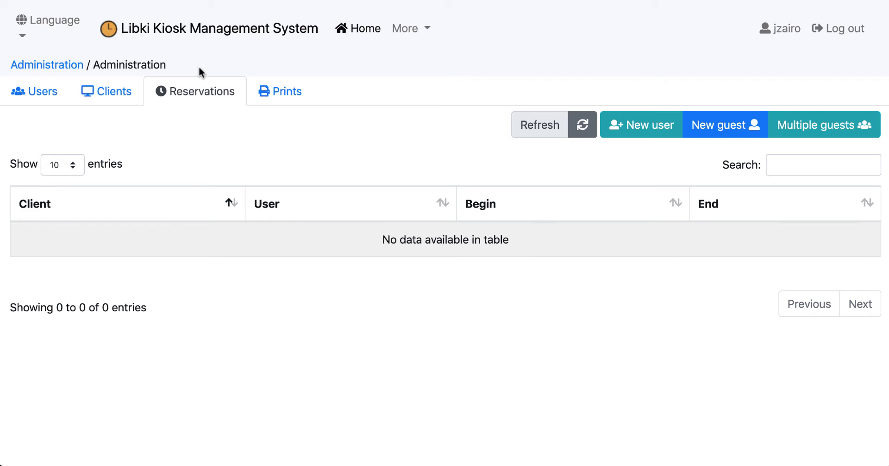
click(276, 96)
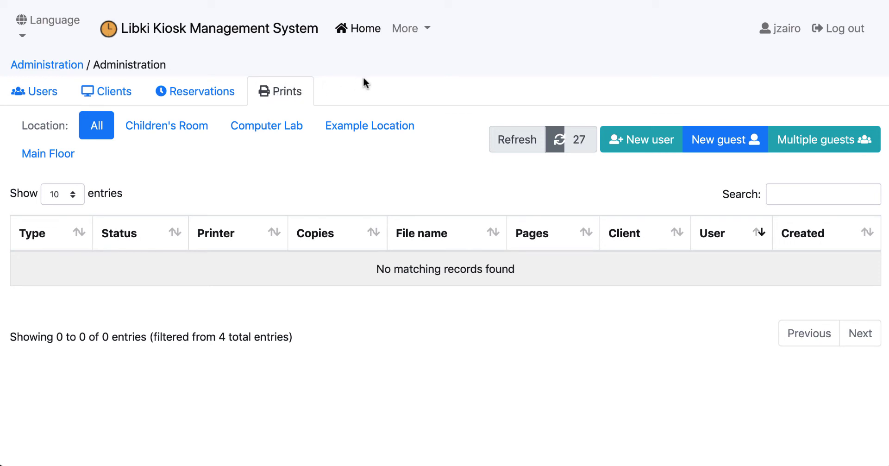
Step: View the login history and highlight the date in the first entry's timestamp
click(416, 32)
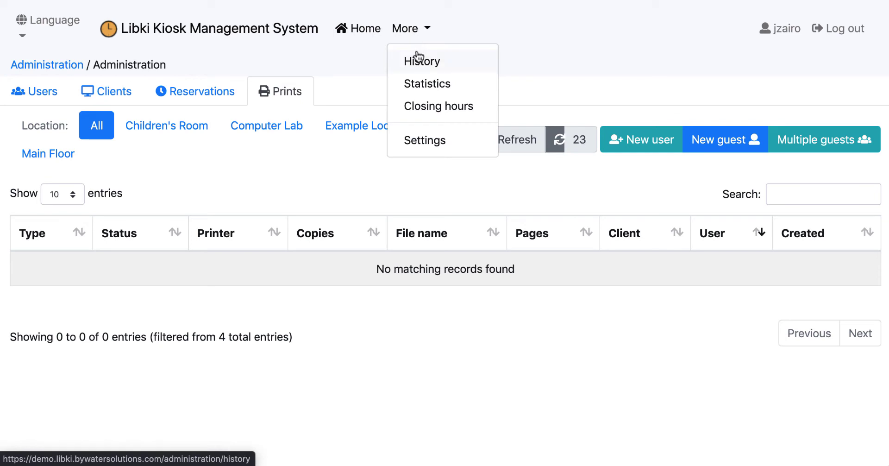
click(418, 58)
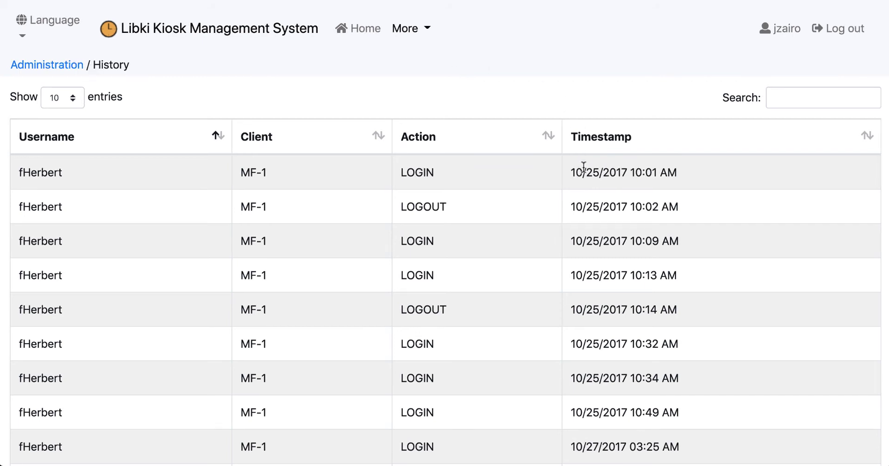
drag(626, 174, 572, 174)
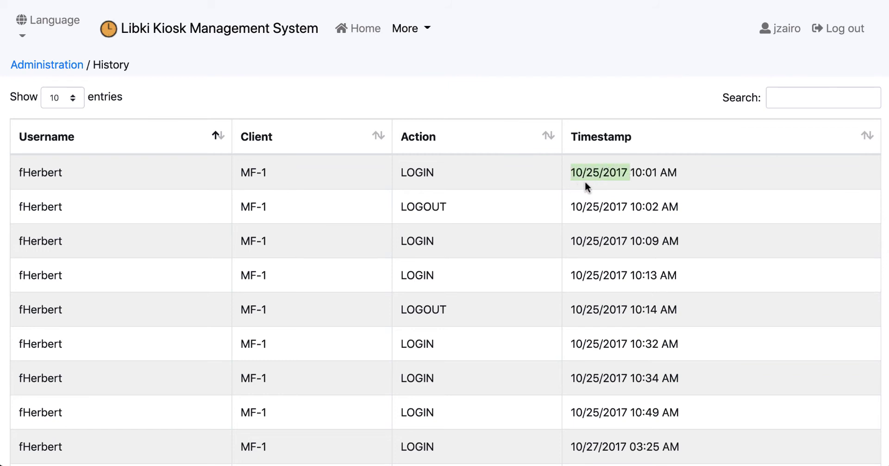
Step: View the usage statistics by location, by client and by reservation
click(426, 32)
click(426, 81)
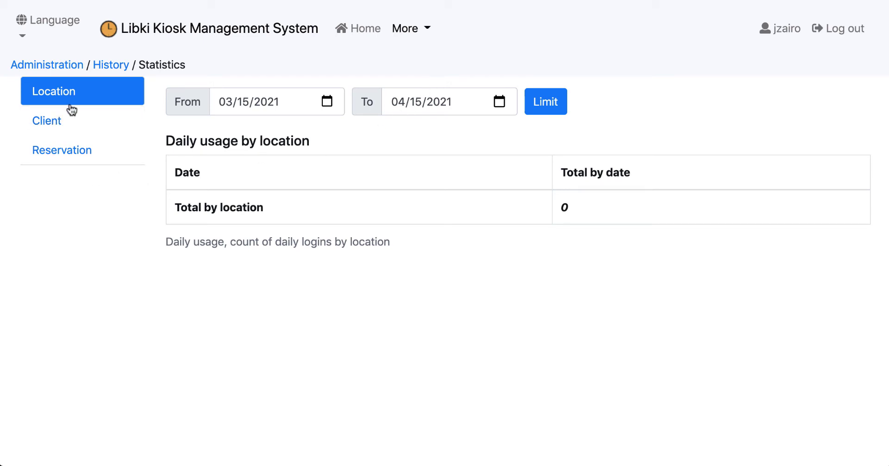
click(72, 120)
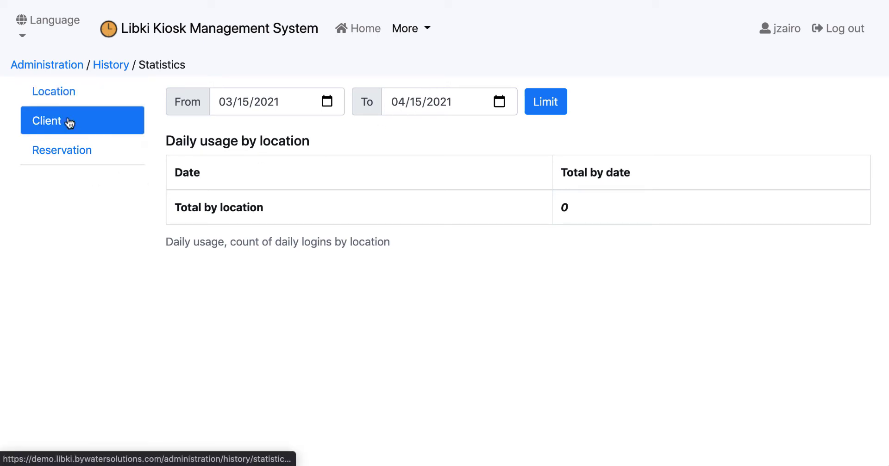
click(85, 155)
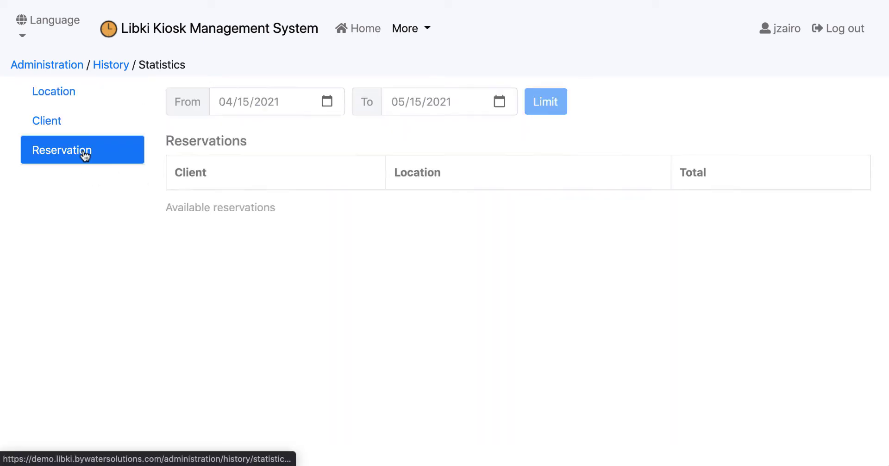
Step: View the closing hours for all locations, the Children's Room and the Computer Lab
click(425, 30)
click(425, 105)
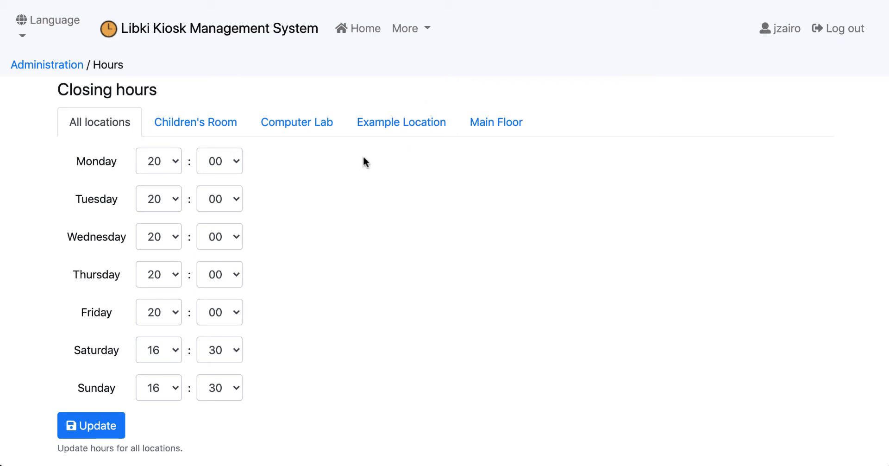
click(202, 129)
click(301, 123)
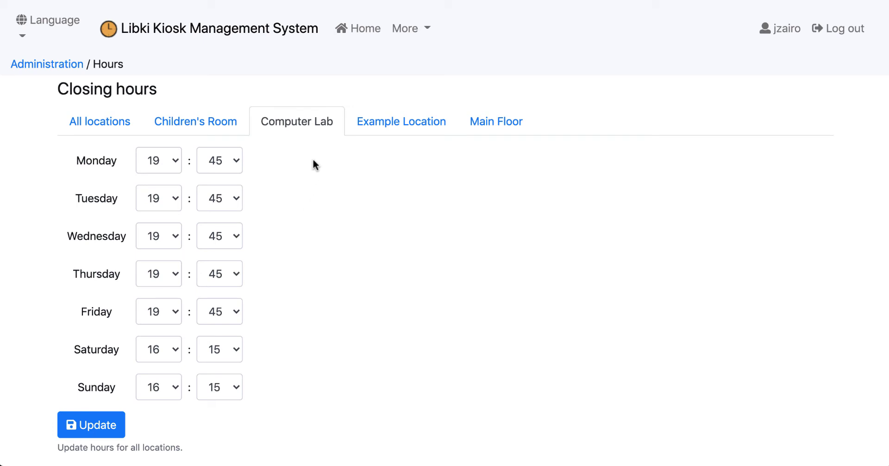
Step: Review the system's time settings and automatic time extension settings
click(414, 30)
click(410, 153)
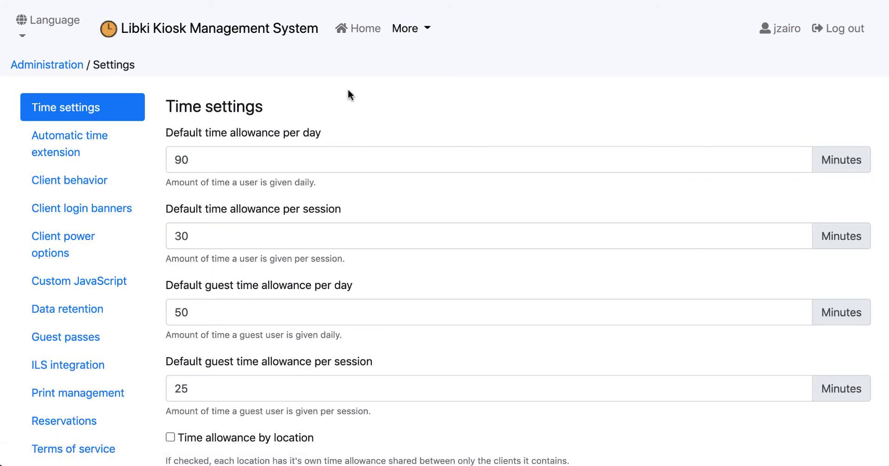
scroll(348, 89, down, 1)
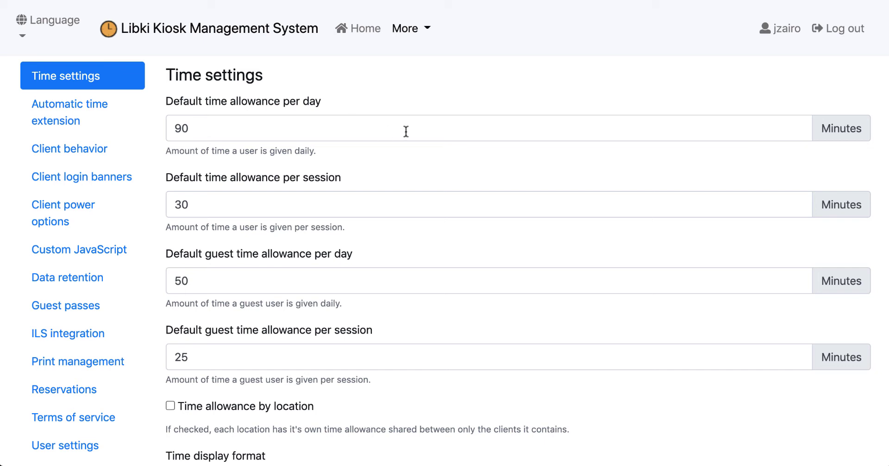
click(72, 122)
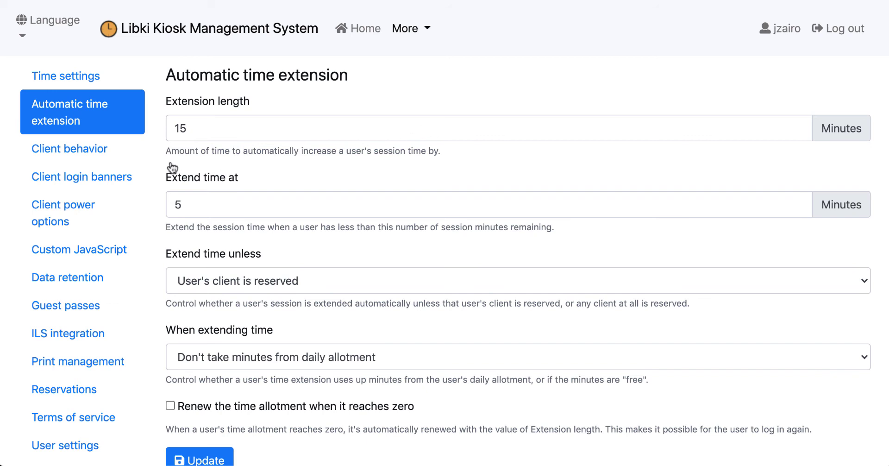
Step: Review the client behavior settings, highlighting the client reservations heading and reading on through the inactivity options
click(54, 157)
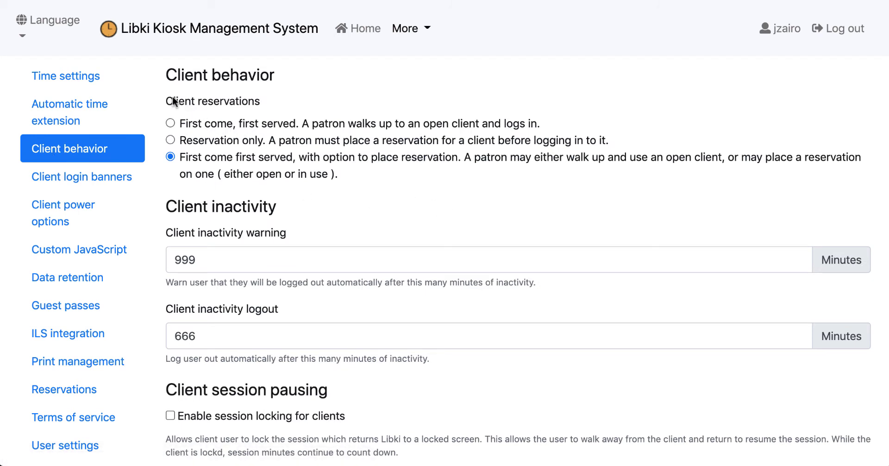
drag(167, 101, 262, 105)
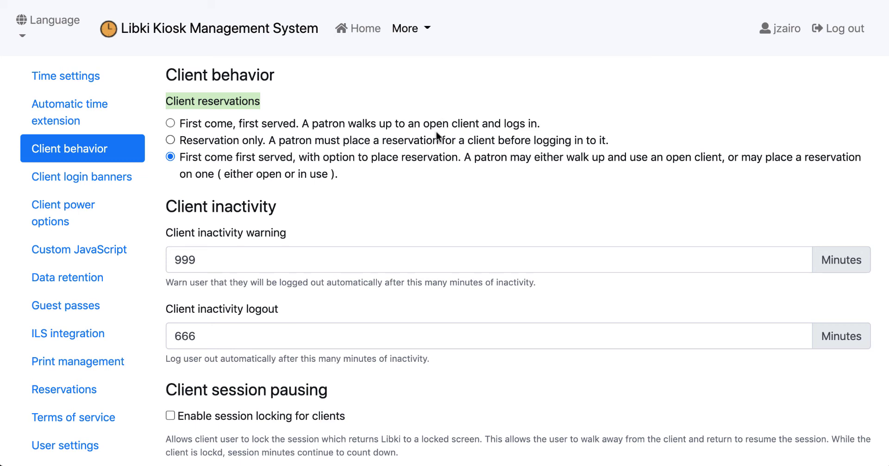
scroll(412, 202, down, 3)
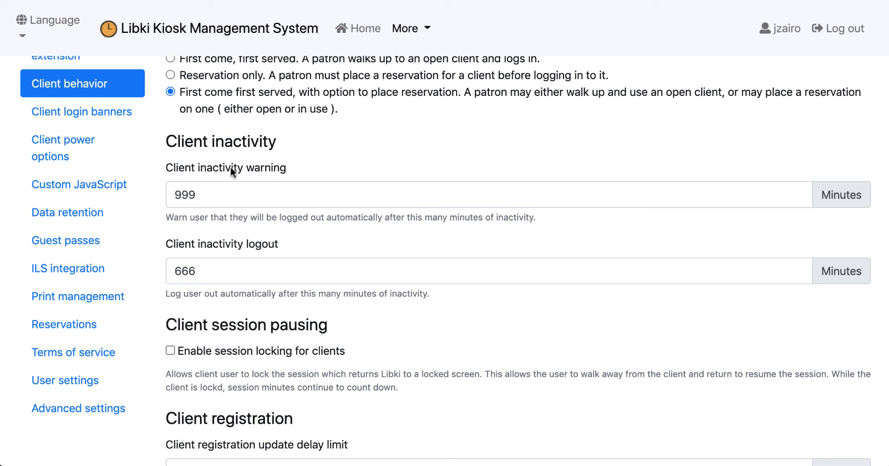
Step: View the client login banner settings and the client power off and power on options
click(105, 119)
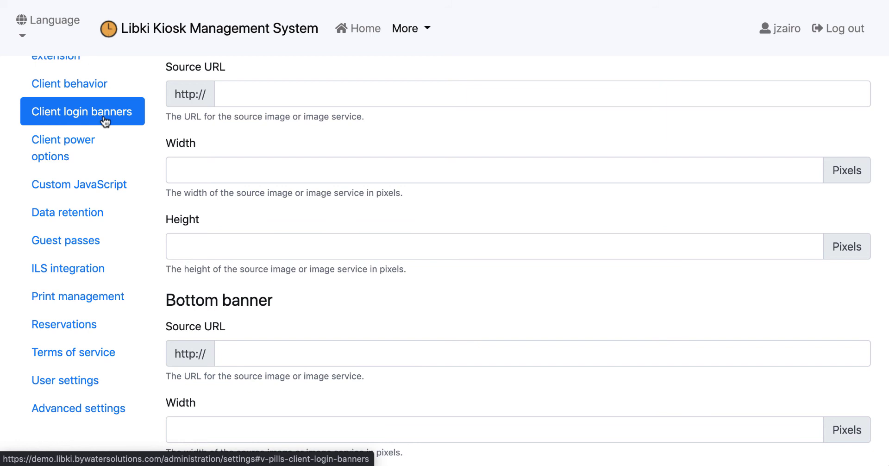
click(82, 155)
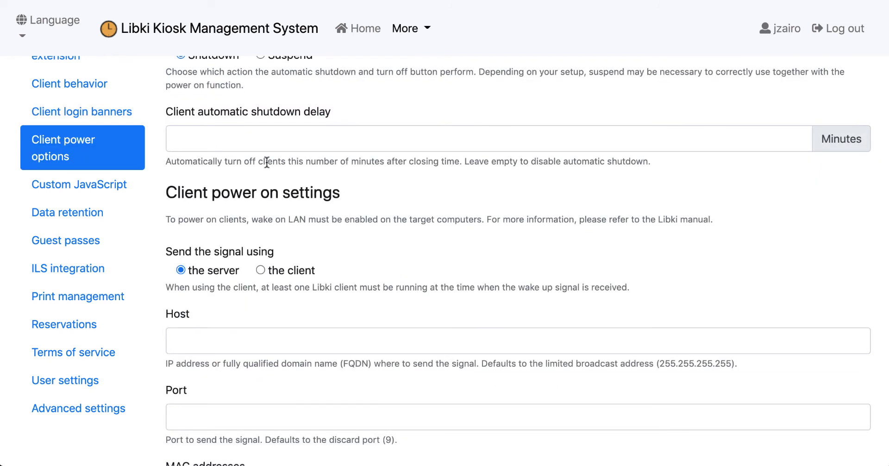
scroll(267, 162, up, 2)
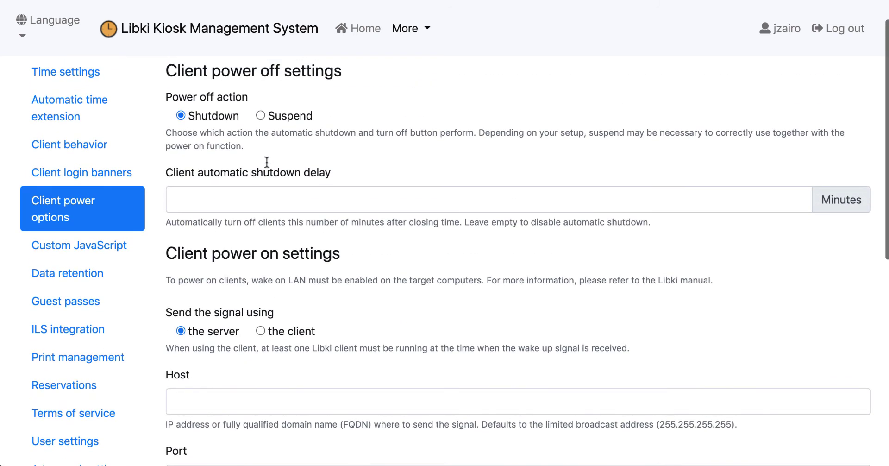
Step: Review the custom JavaScript fields for the administration and public interfaces, and the data retention settings
scroll(266, 162, down, 1)
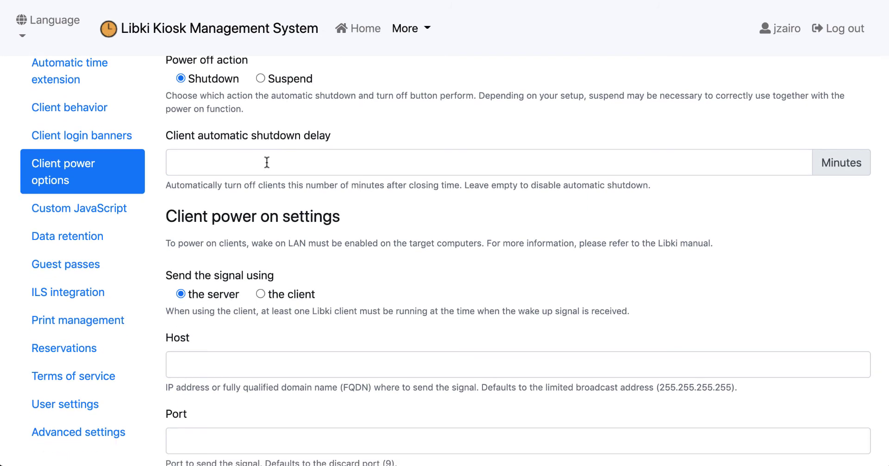
click(106, 214)
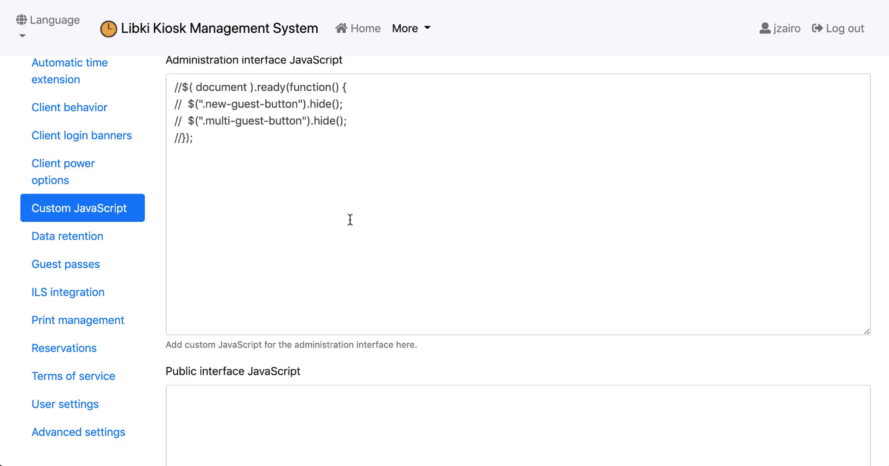
scroll(349, 219, down, 3)
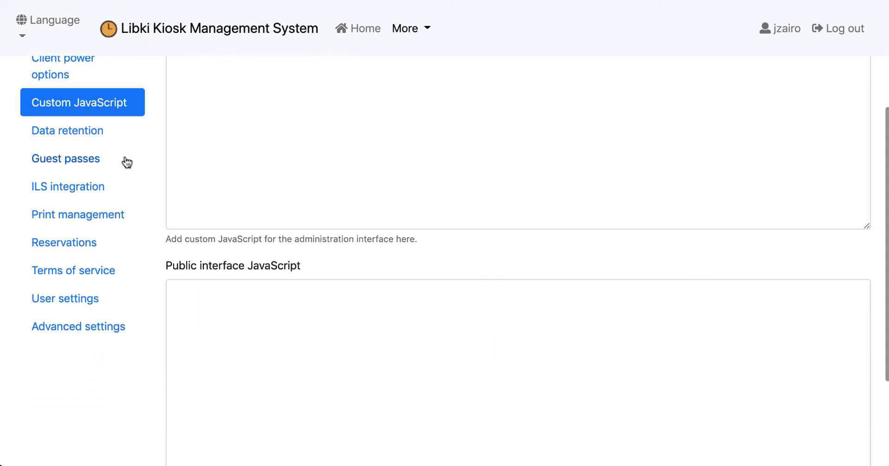
click(90, 141)
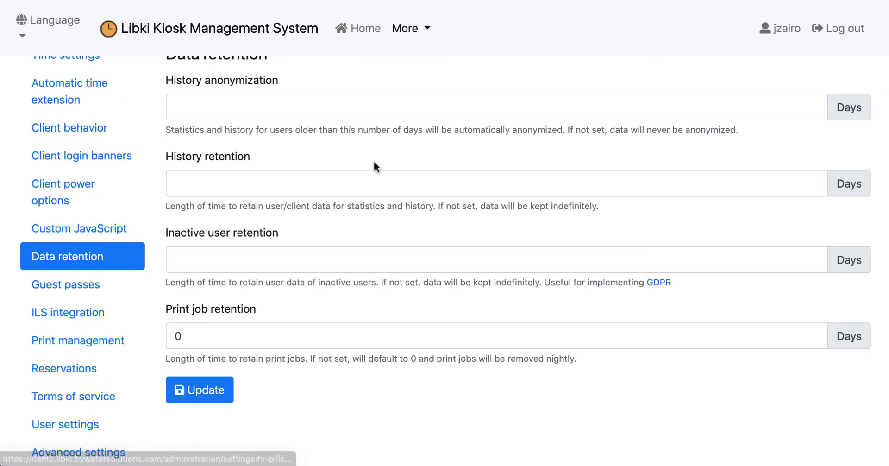
scroll(375, 166, up, 2)
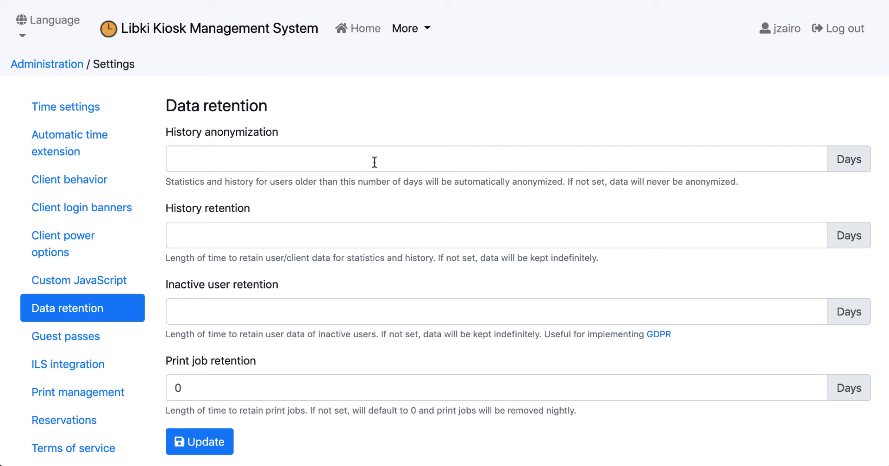
Step: Review the guest pass settings, from the prefix and batch size through the username and password labels to the guest pass CSS
click(93, 337)
scroll(94, 341, down, 2)
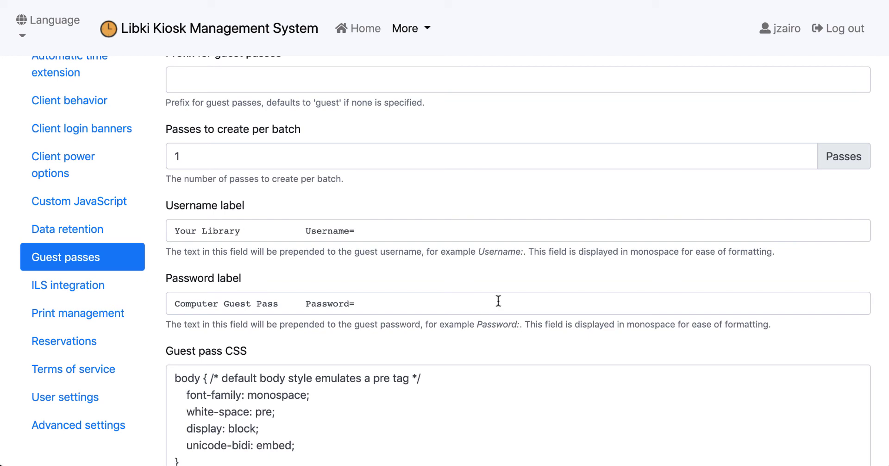
scroll(498, 301, down, 1)
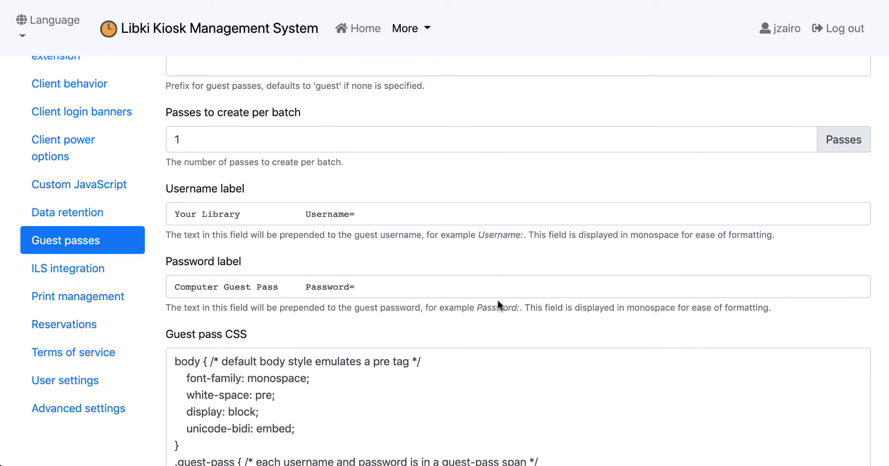
scroll(498, 303, down, 2)
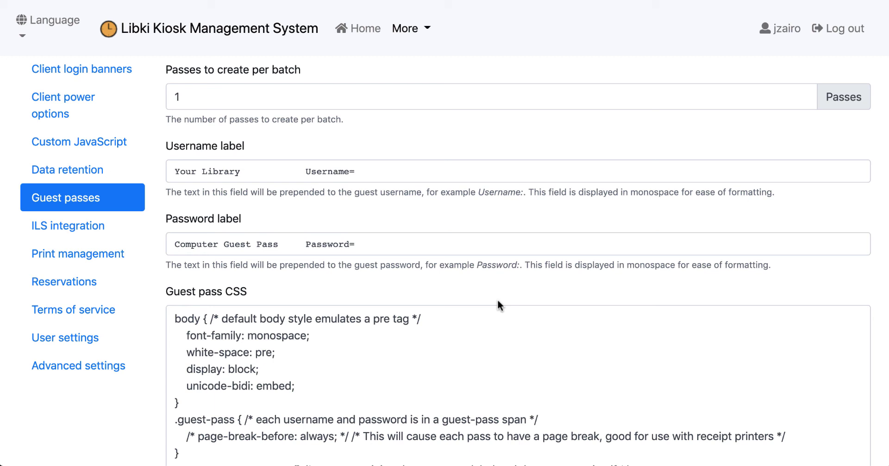
scroll(497, 299, down, 1)
Step: Review the ILS integration settings, covering the SIP configuration and highlighting the LDAP configuration heading
click(72, 209)
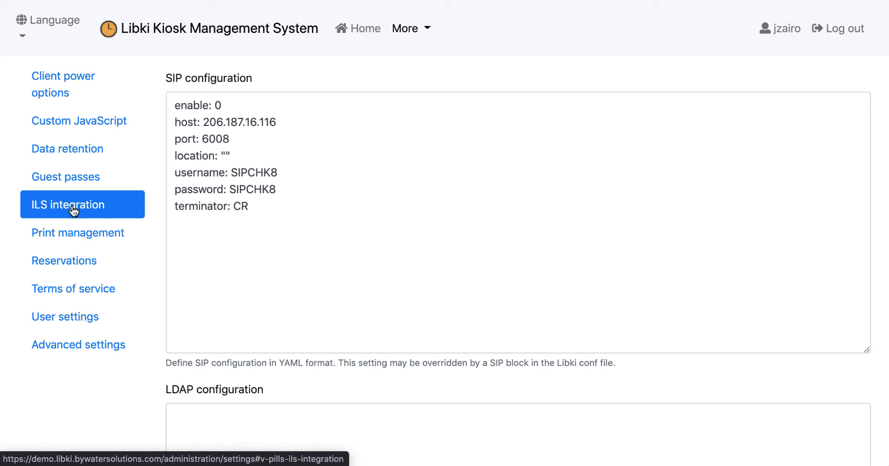
scroll(254, 257, down, 5)
drag(266, 273, 163, 271)
scroll(293, 288, down, 2)
Step: Review the printer configuration in the print management settings and the timeout, gap and display options in the reservation settings
click(60, 84)
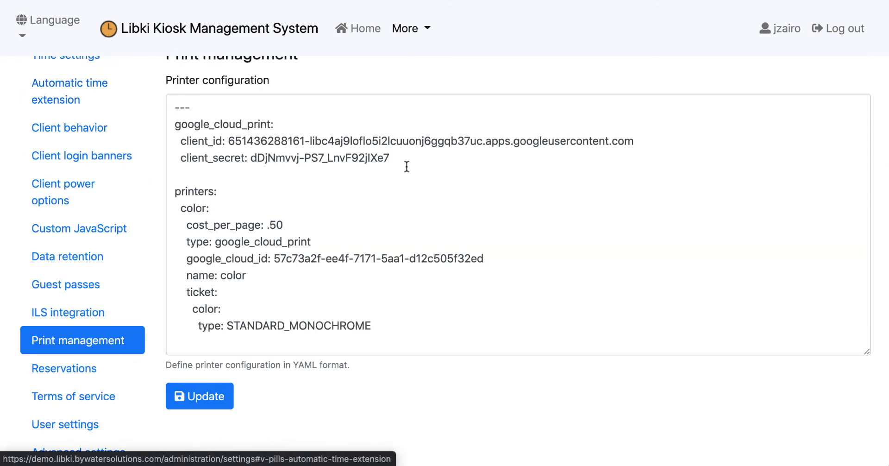
scroll(406, 168, down, 1)
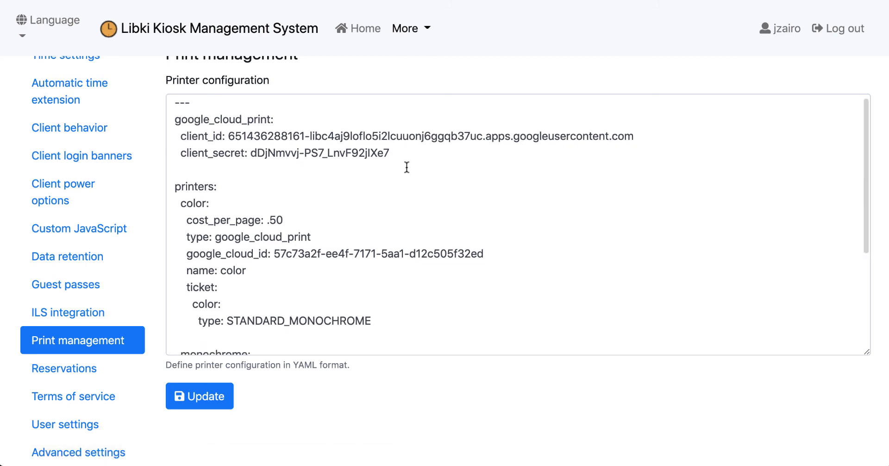
click(73, 359)
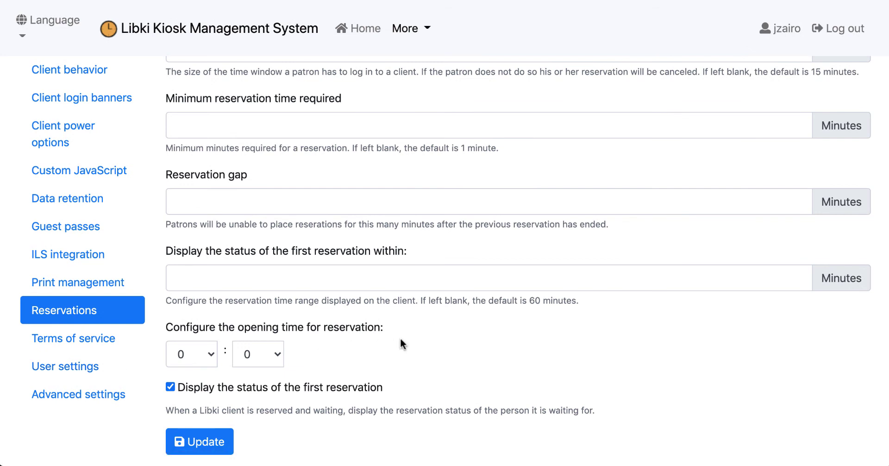
scroll(401, 338, up, 2)
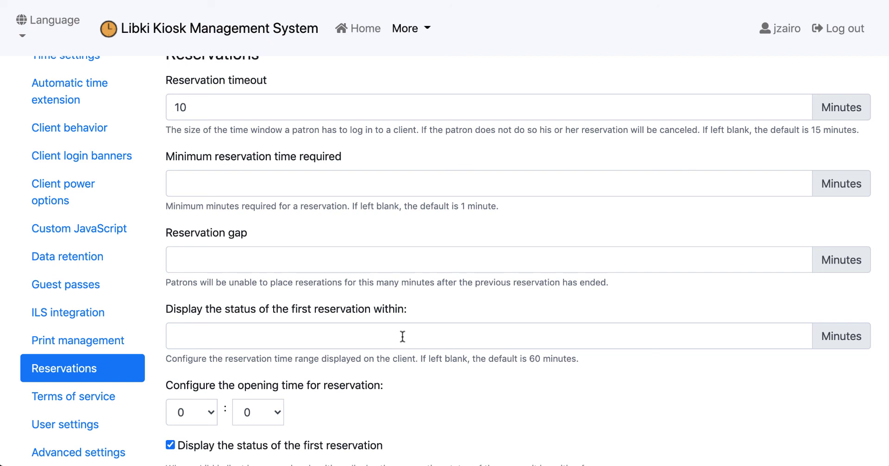
scroll(403, 338, down, 2)
Step: View the terms of service text and the user category settings
click(109, 341)
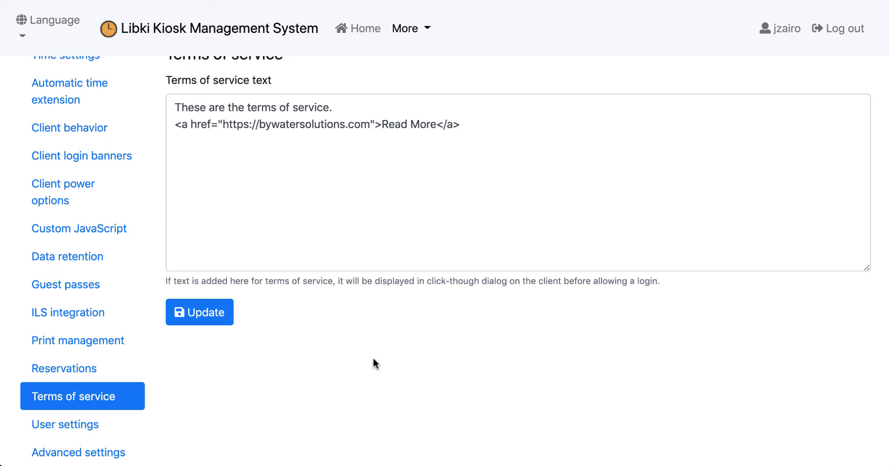
click(87, 429)
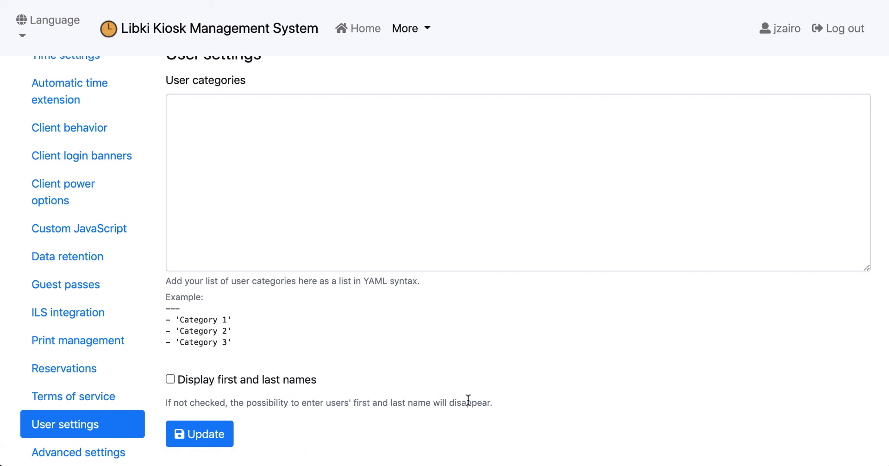
Step: View the advanced rules in the advanced settings, rechecking the user settings in between
click(109, 454)
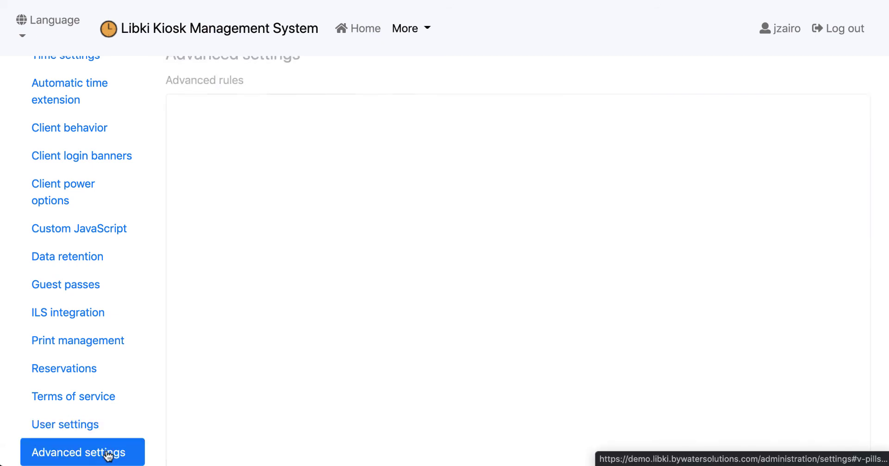
click(94, 430)
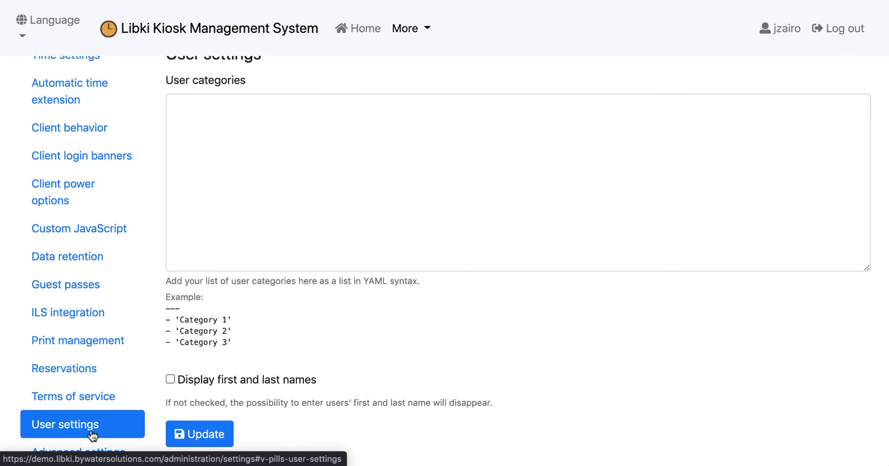
click(106, 448)
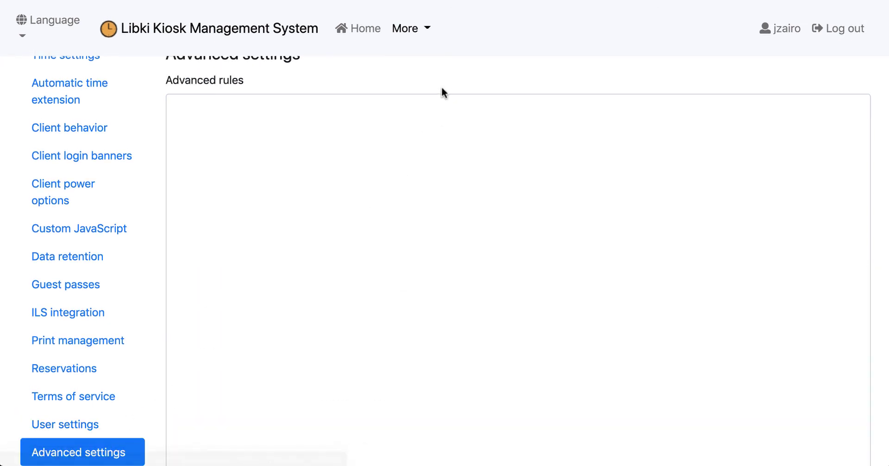
scroll(441, 93, up, 2)
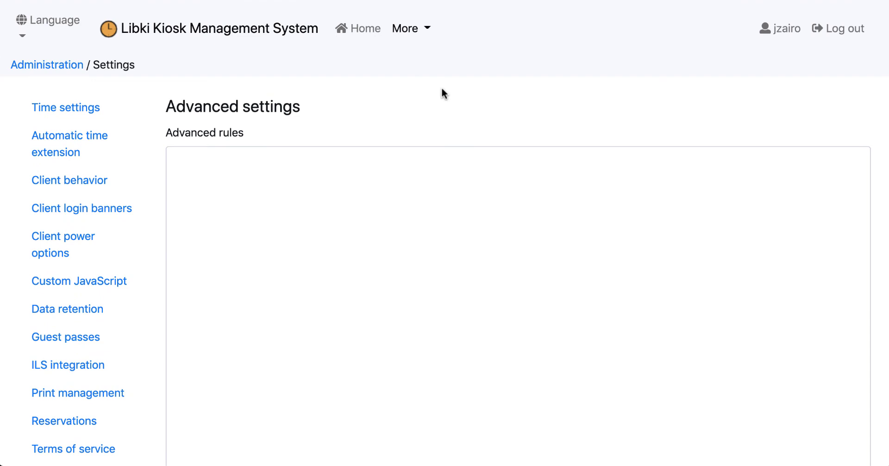
Step: Open the public page and examine the client list for all locations and the reservation actions offered for a client
click(357, 35)
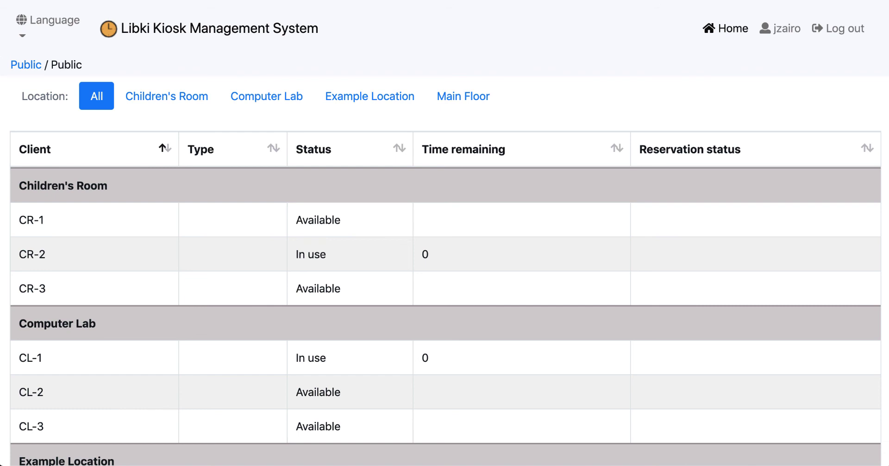
scroll(357, 255, down, 3)
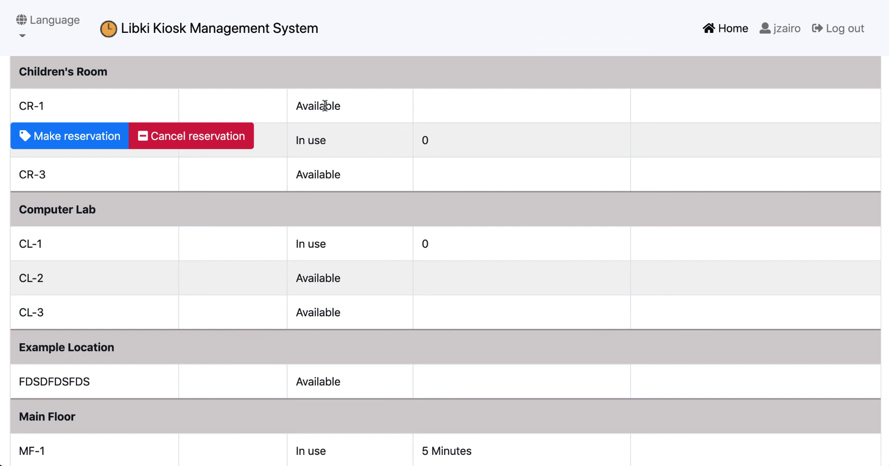
mouse_move(73, 157)
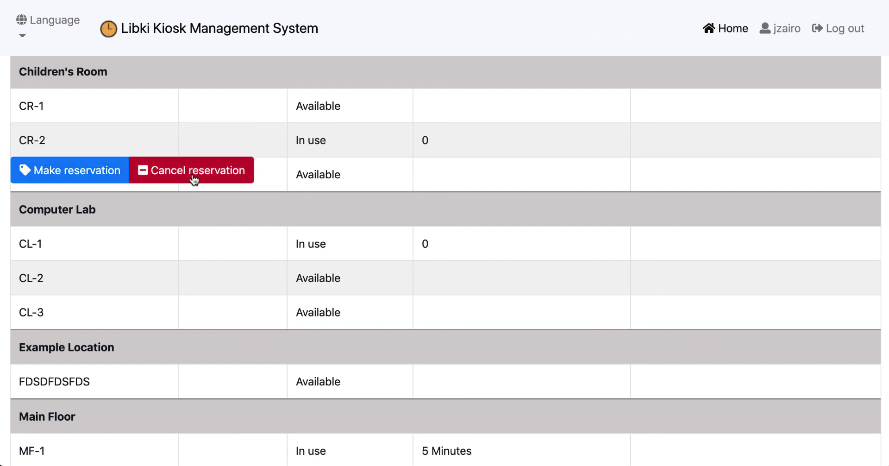